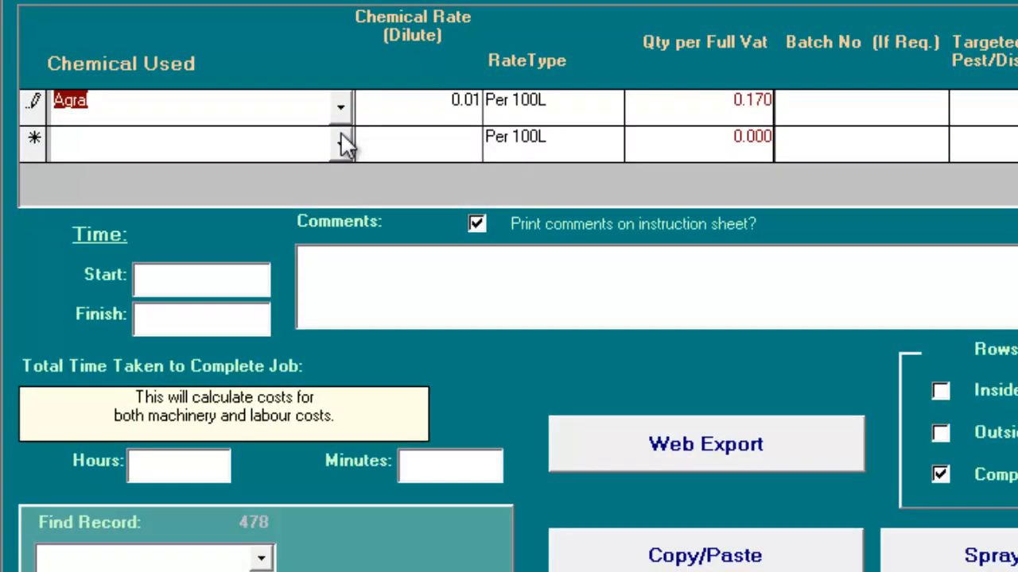
Add Bravo and Bugmaster as the second and third chemicals used in the spray record
left_click(340, 141)
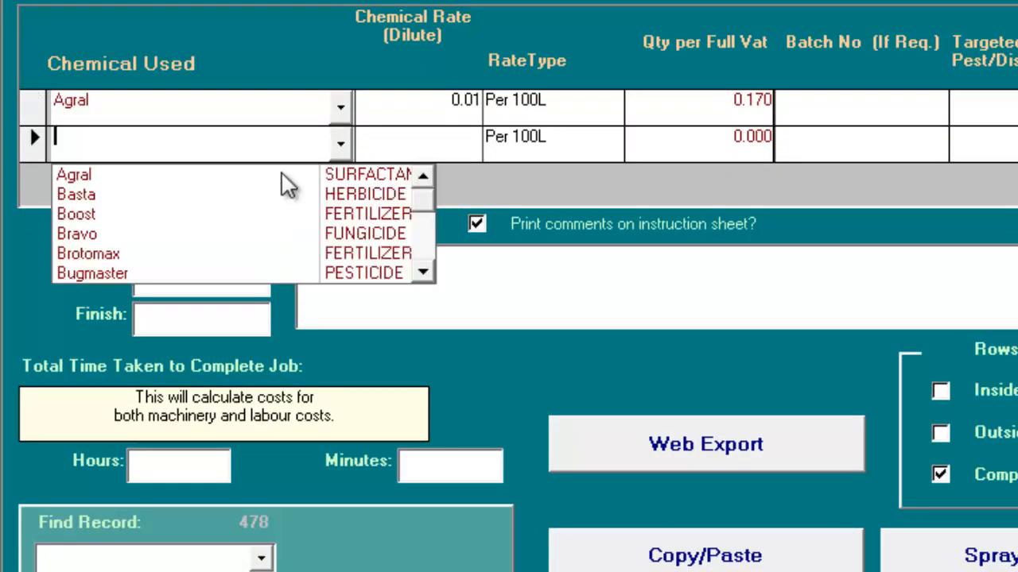
left_click(236, 246)
left_click(340, 181)
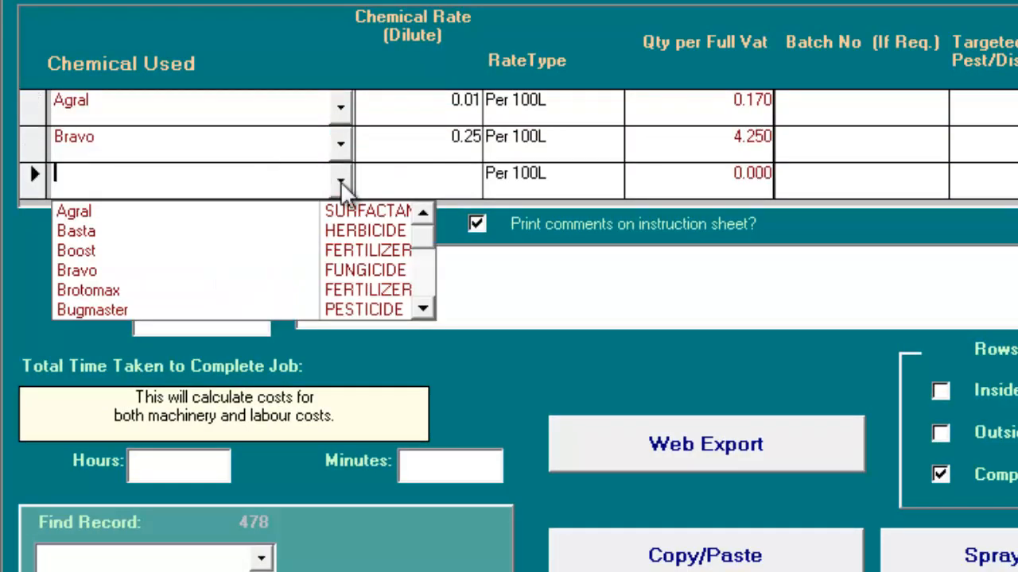
left_click(236, 310)
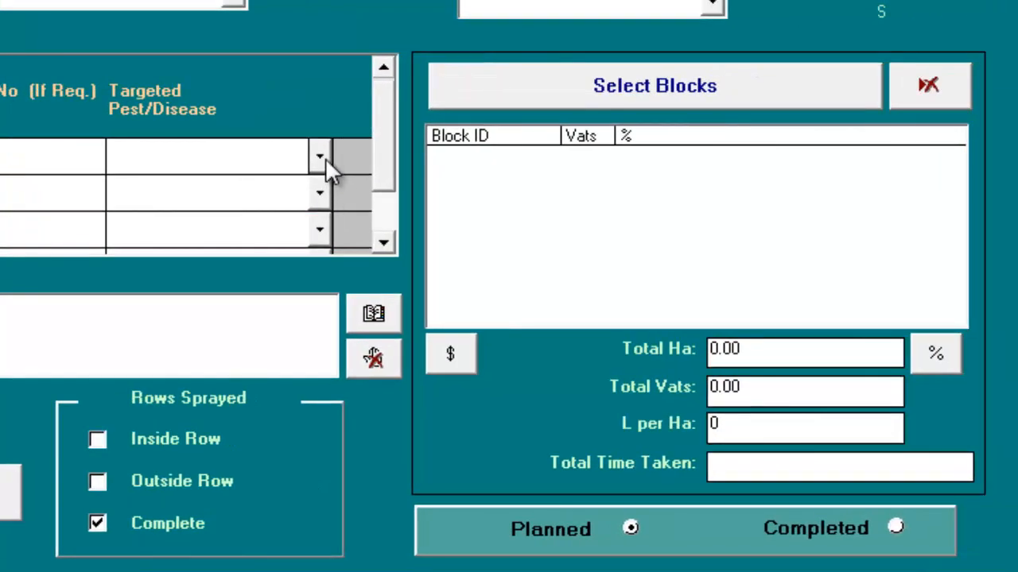
Set the three chemicals' targets to Black Spot, Brown Rot and Codling Moth in row order, and view the Pests & Diseases list
left_click(320, 156)
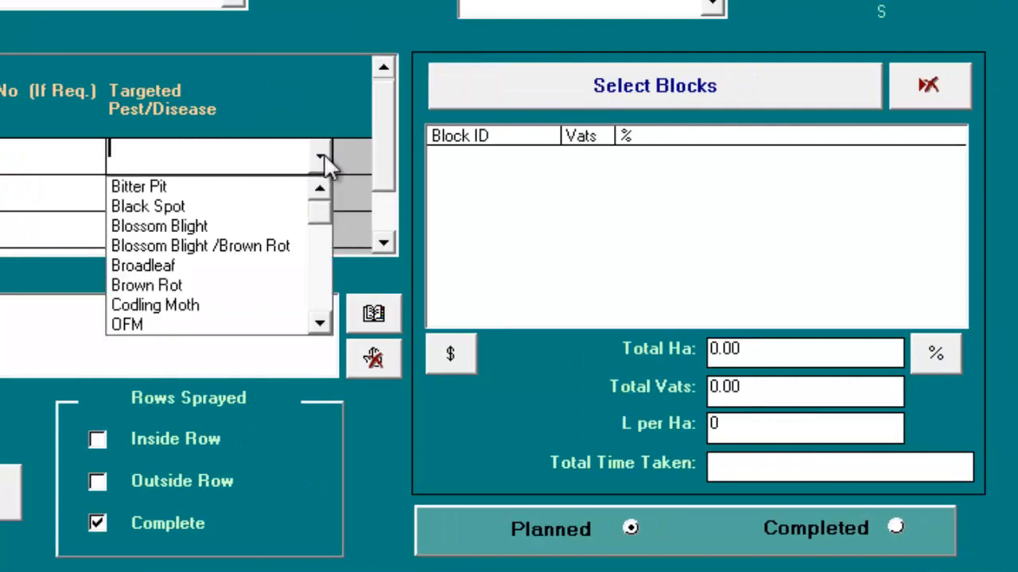
left_click(278, 208)
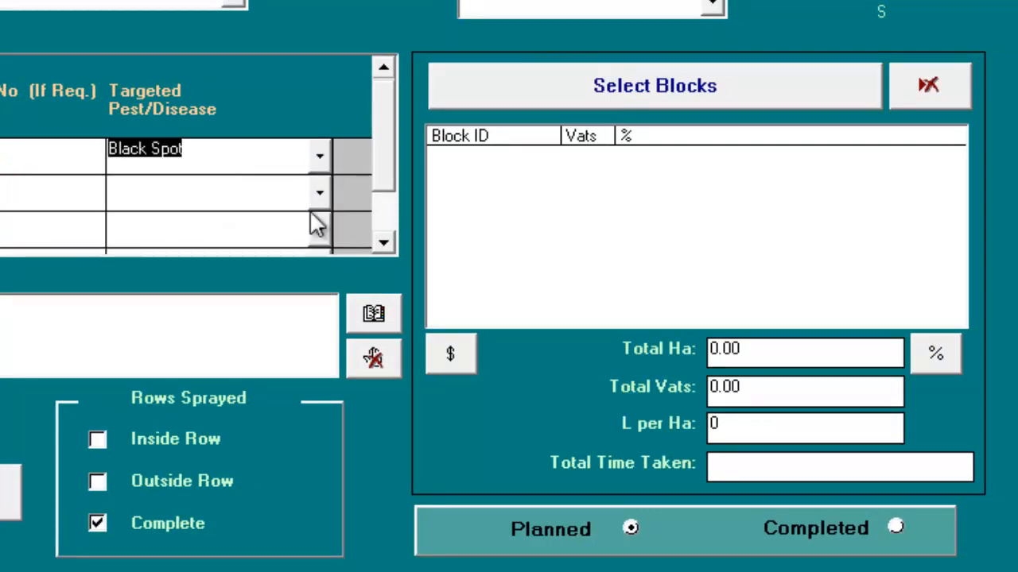
left_click(319, 194)
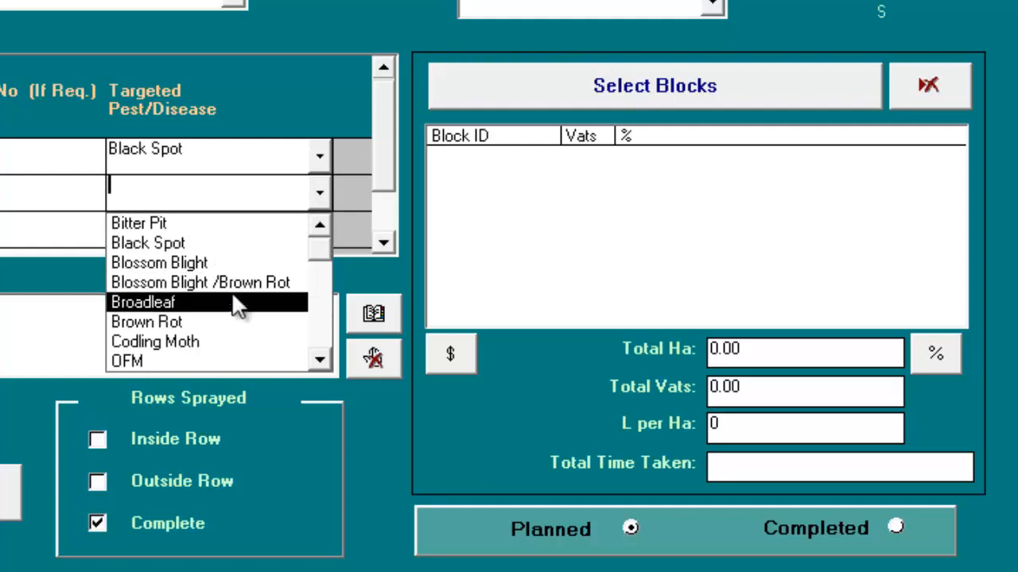
left_click(227, 322)
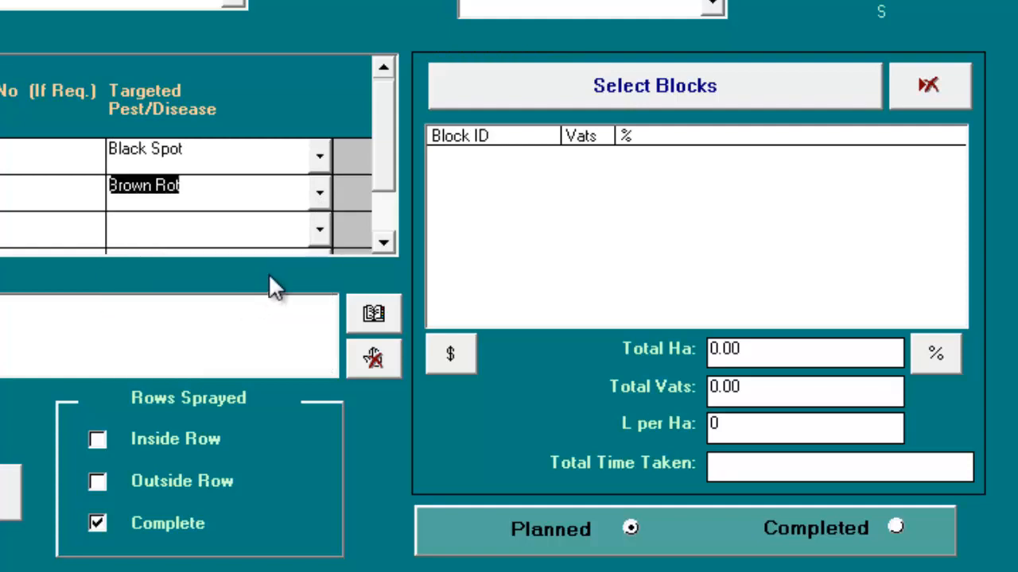
left_click(317, 230)
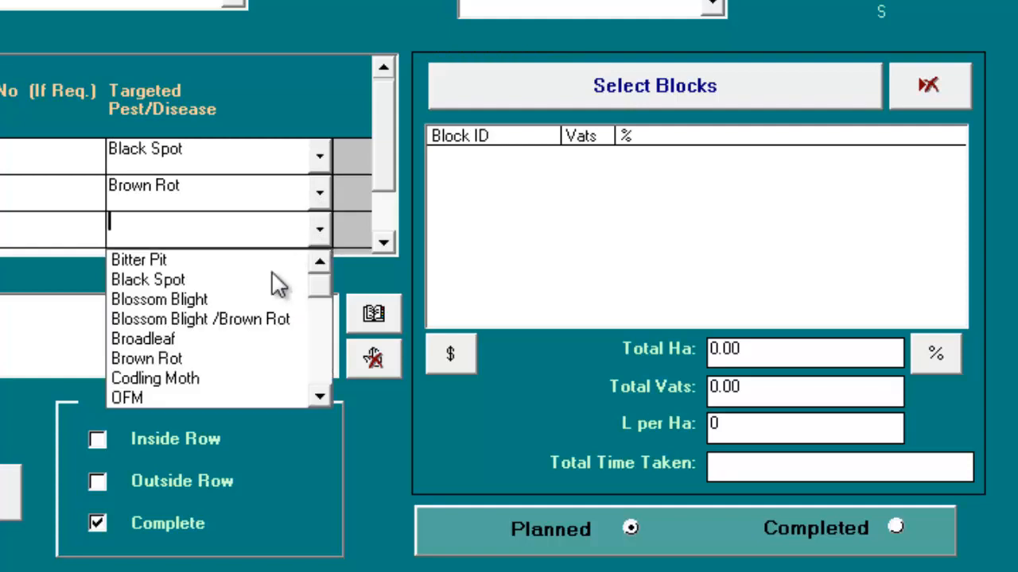
left_click(203, 375)
double_click(213, 227)
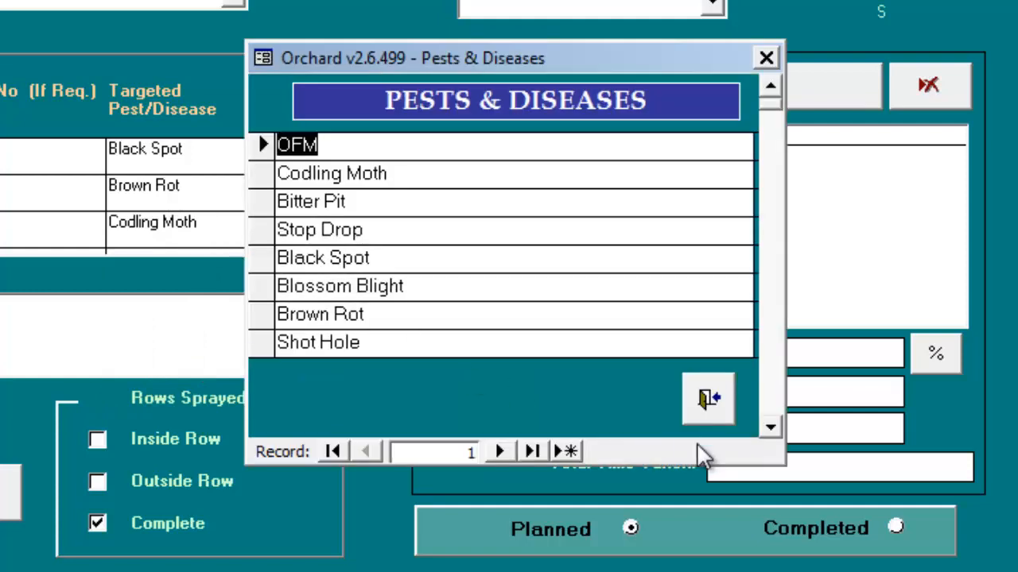
left_click(696, 400)
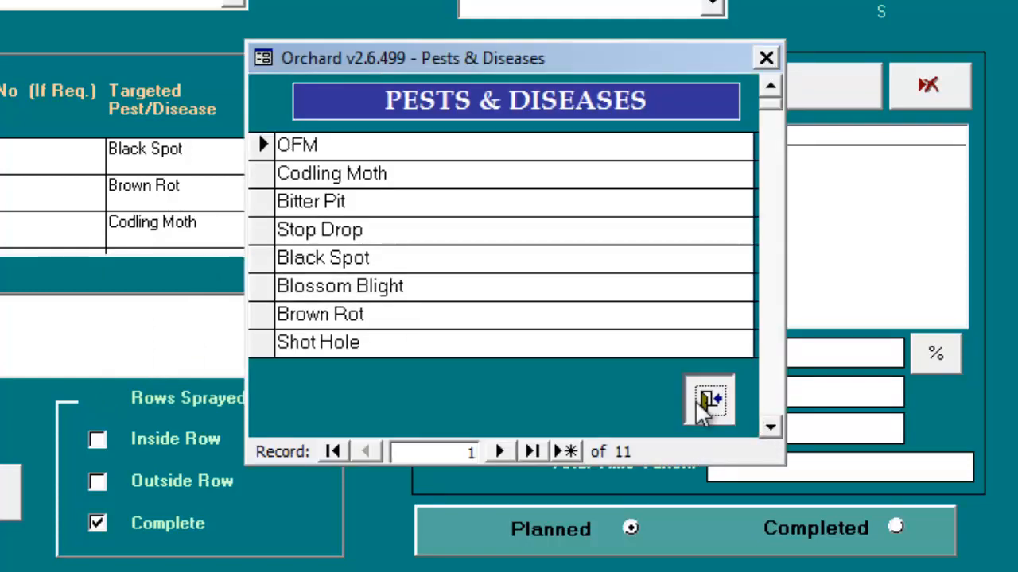
Select blocks ST/02AJ through ST/20OS and apply the spray to them at 800 litres per hectare
left_click(680, 93)
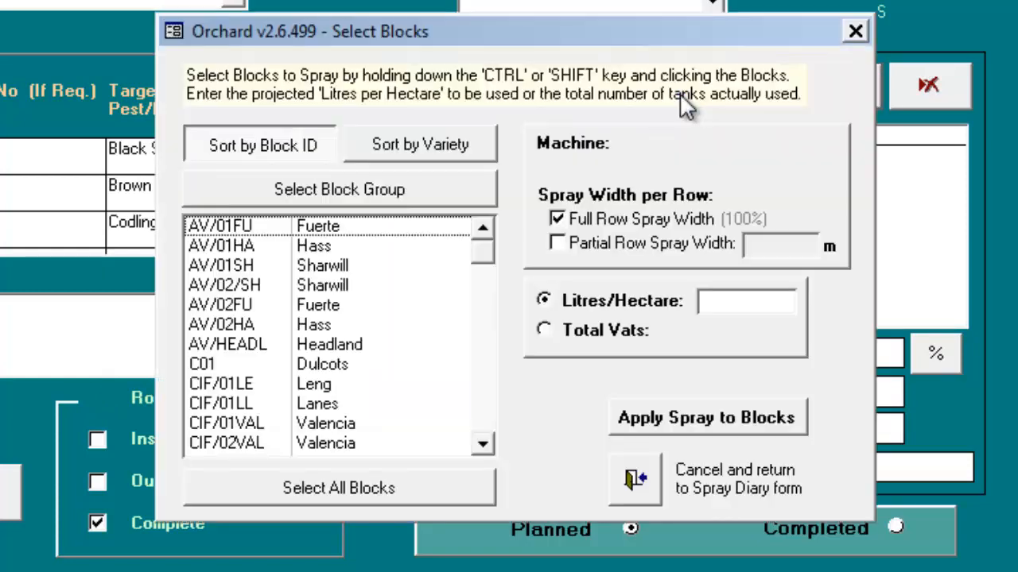
left_click_drag(481, 256, 477, 338)
left_click_drag(482, 388, 482, 387)
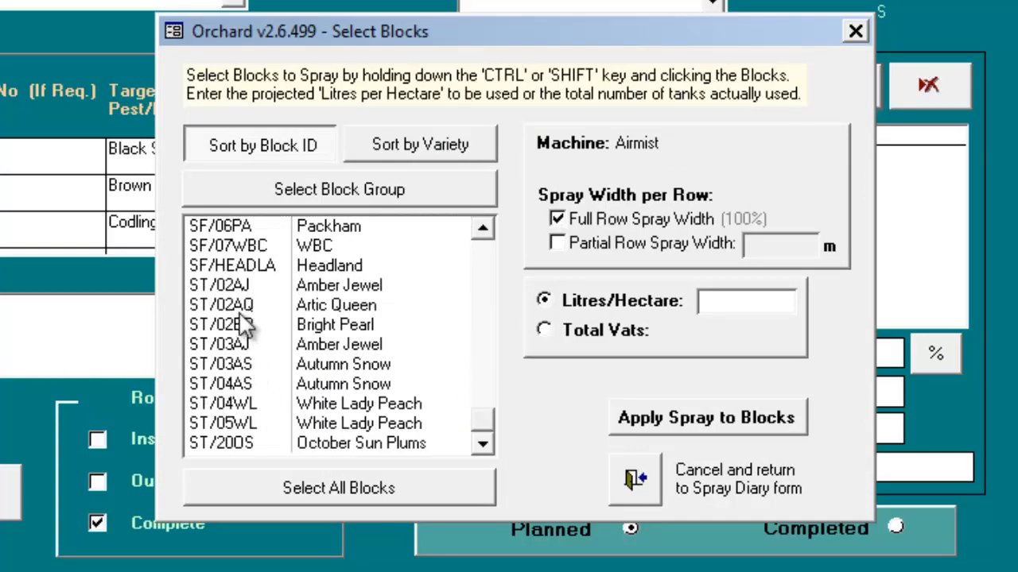
left_click_drag(220, 289, 228, 470)
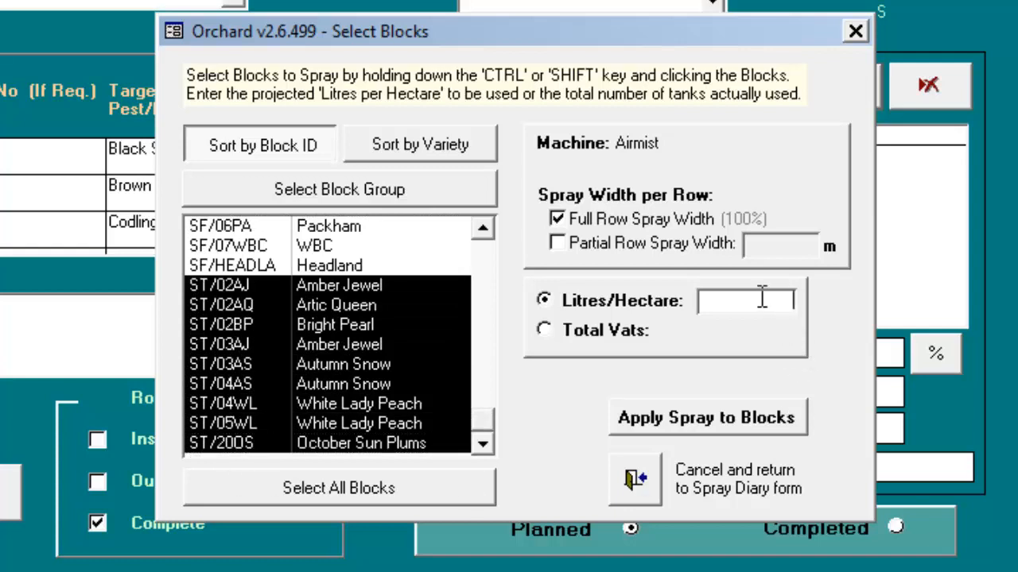
type("800")
left_click(682, 420)
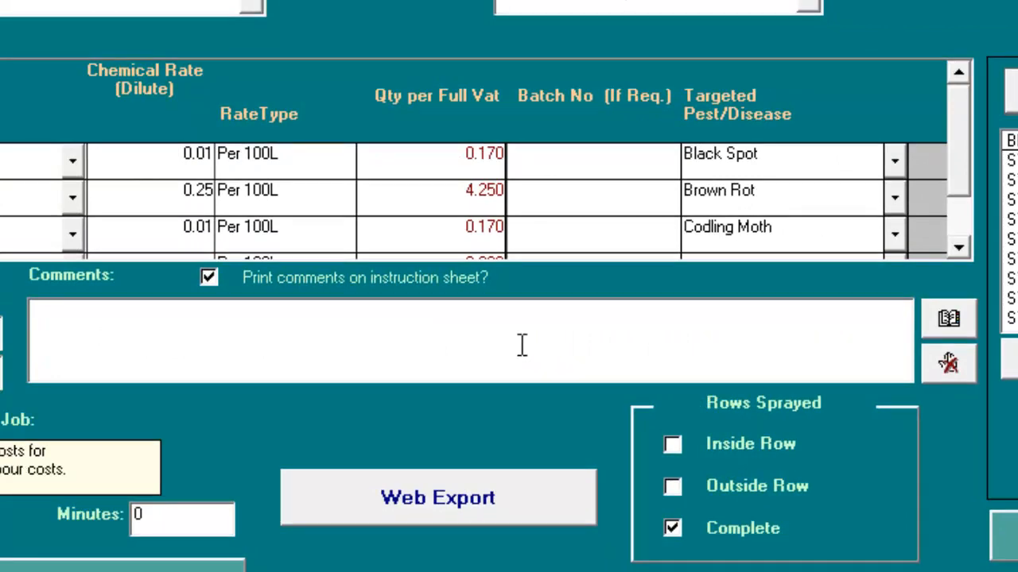
Insert the stored comment "All jets on Top & Bottom" into the spray record and preview the instruction sheet
left_click(595, 332)
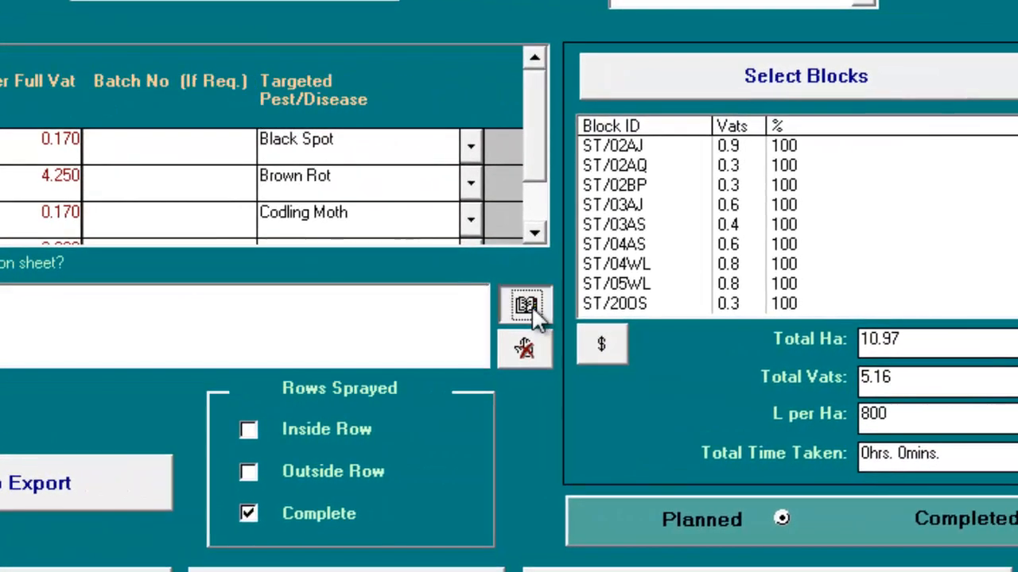
left_click(680, 309)
left_click(415, 192)
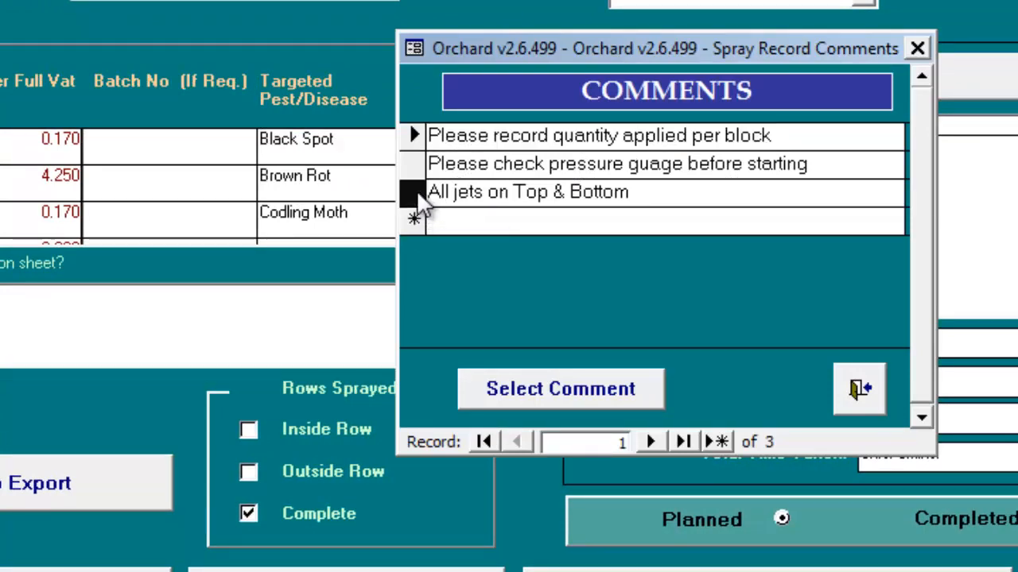
left_click(581, 390)
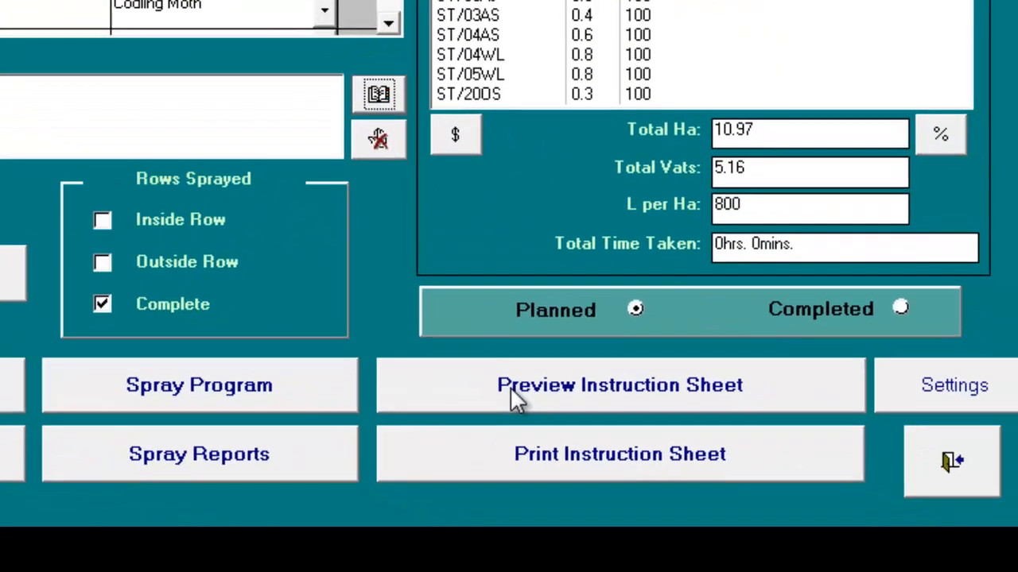
left_click(509, 386)
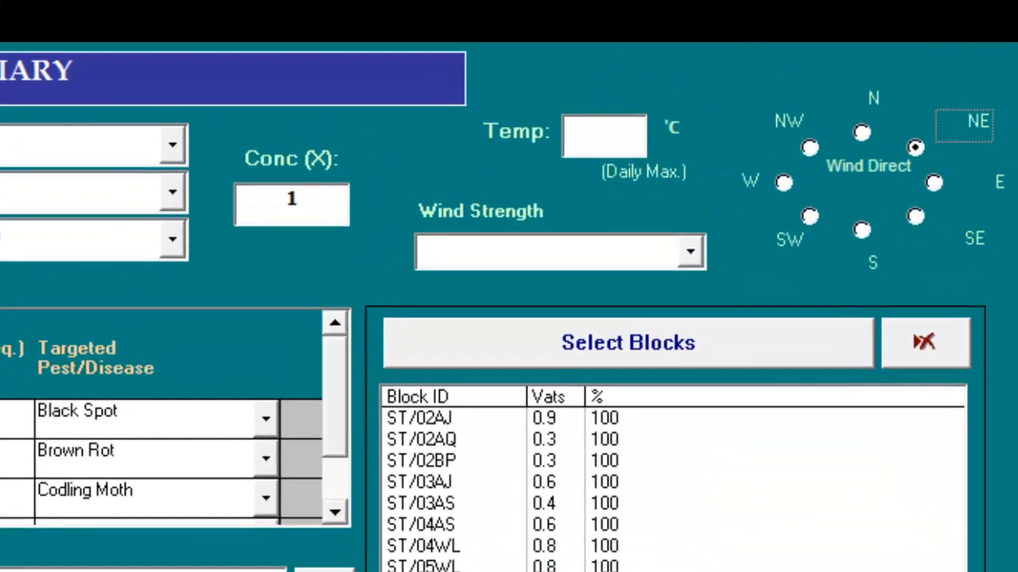
Choose a wind strength for the spray record
left_click(689, 251)
left_click(604, 310)
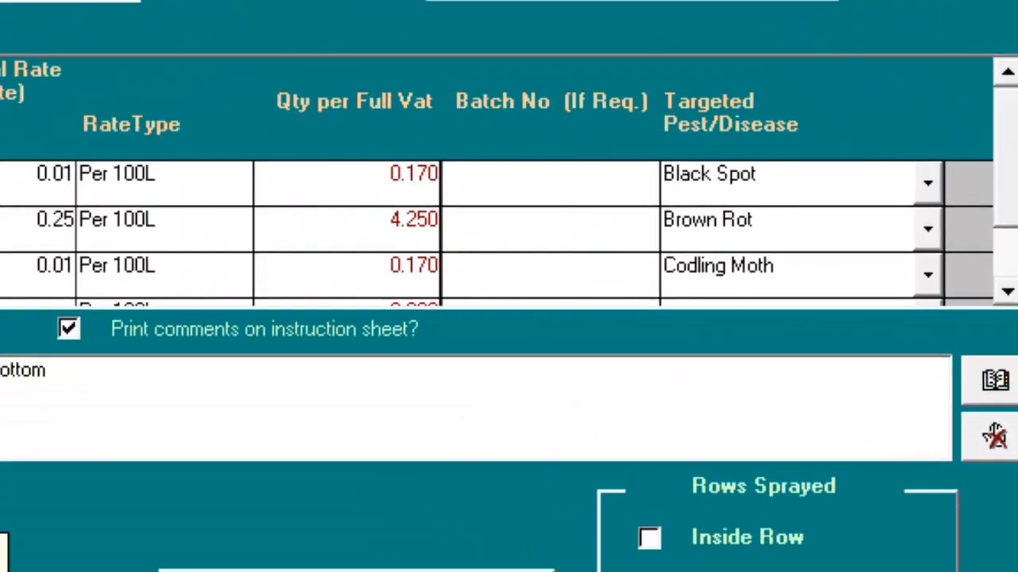
Record the total job time as 6 hours 30 minutes and mark the spray record as Completed
left_click_drag(176, 442, 1, 437)
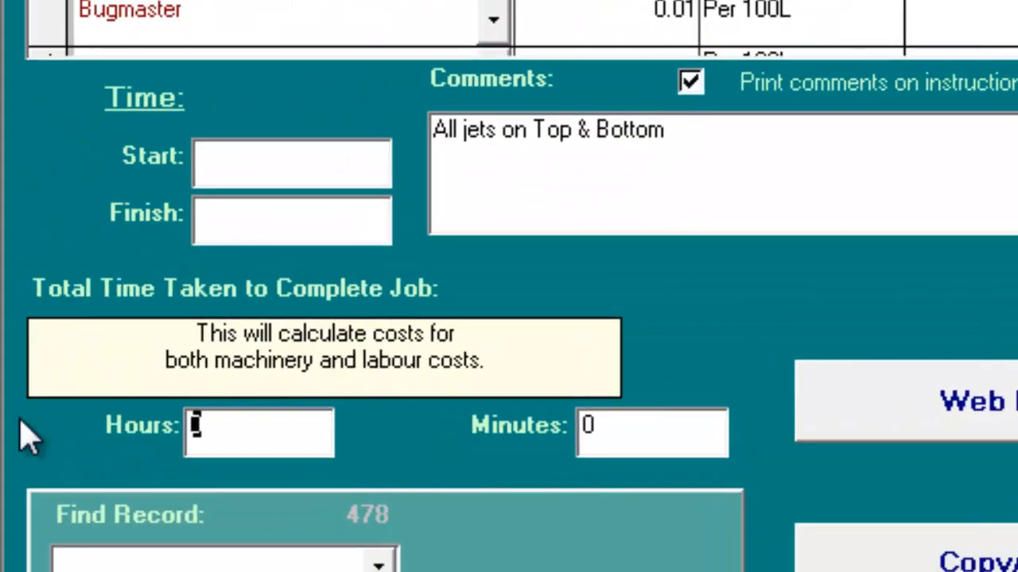
type("6")
key("Tab")
type("30")
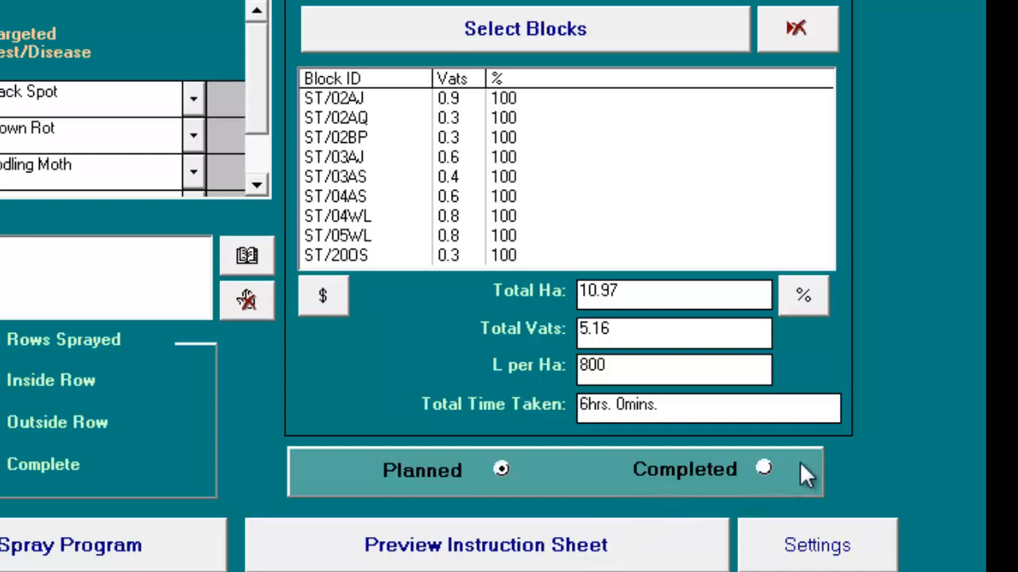
left_click(764, 468)
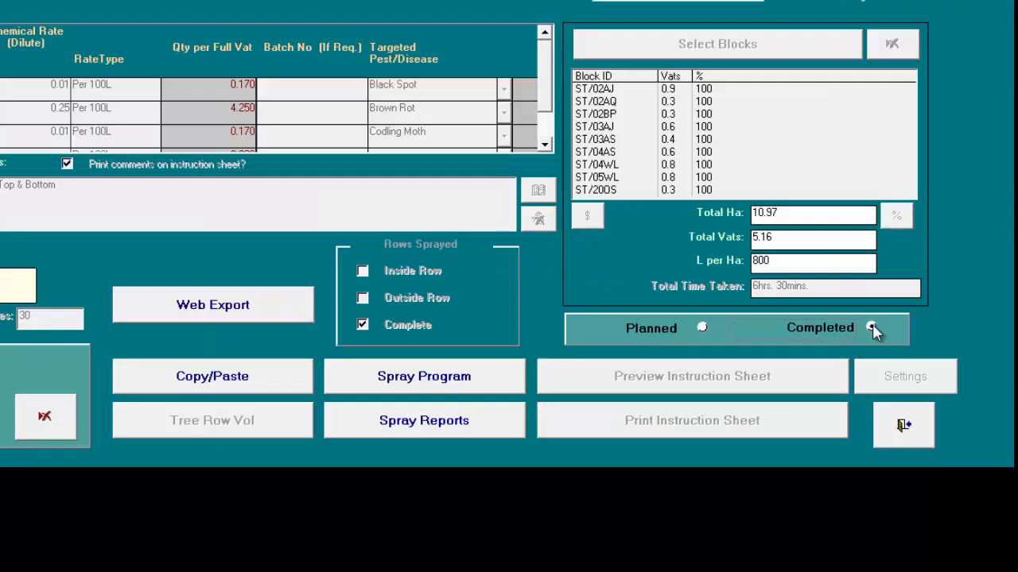